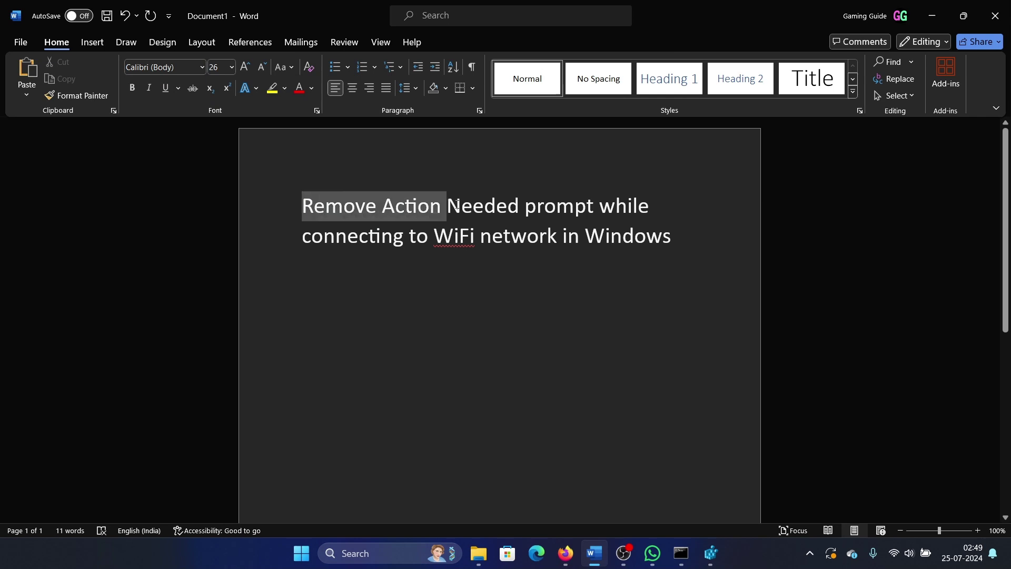
Deselect the Word heading and bring Registry Editor, open at NlaSvc\Parameters\Internet, to the front.
{"action": "left_click", "coordinate": [677, 243]}
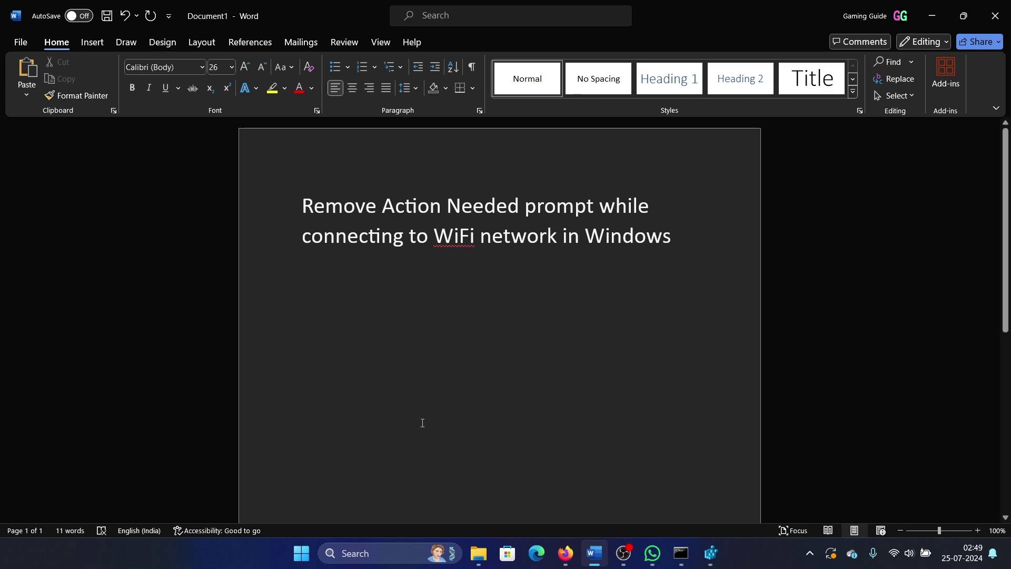
{"action": "left_click", "coordinate": [356, 553]}
{"action": "type", "text": "reg"}
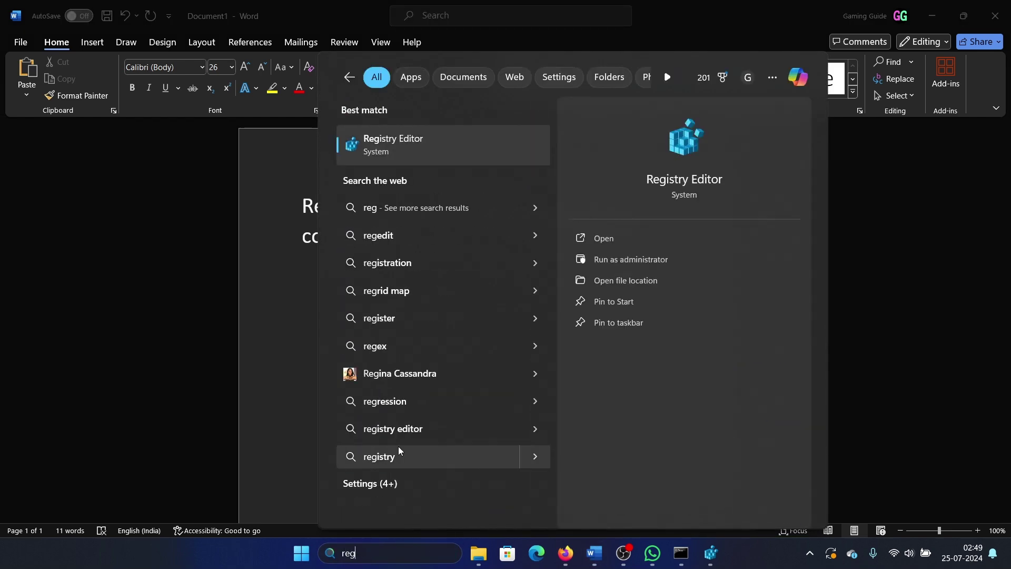
{"action": "left_click", "coordinate": [709, 559]}
Maximize Registry Editor and open EnableActiveProbing for editing.
{"action": "left_click", "coordinate": [656, 429]}
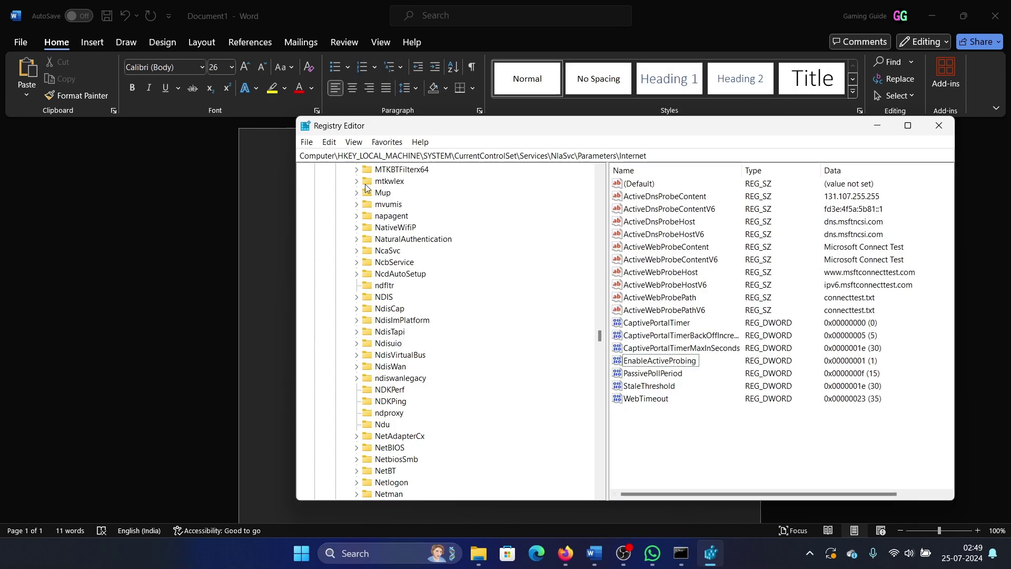
{"action": "left_click", "coordinate": [908, 124]}
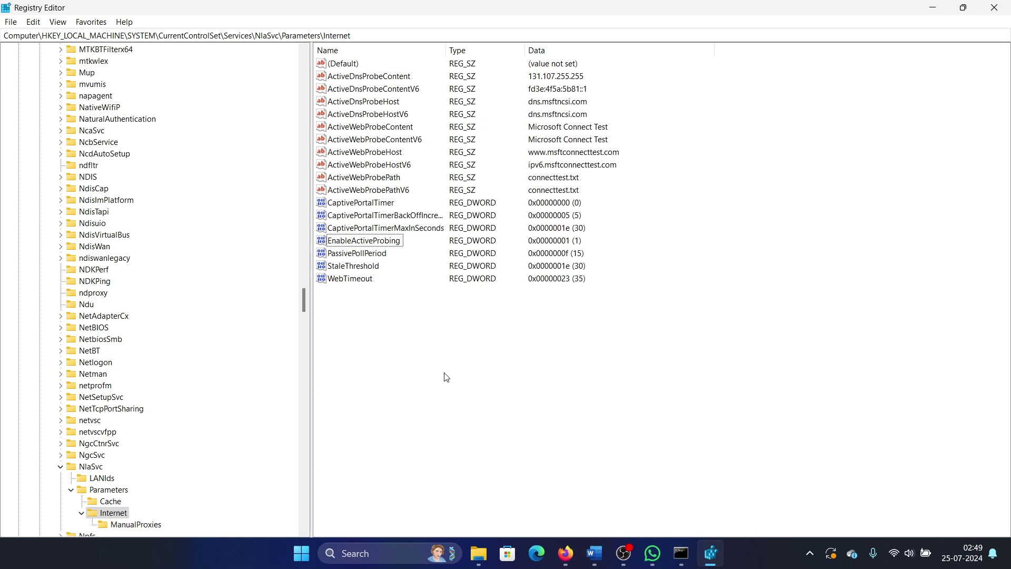
{"action": "double_click", "coordinate": [363, 242]}
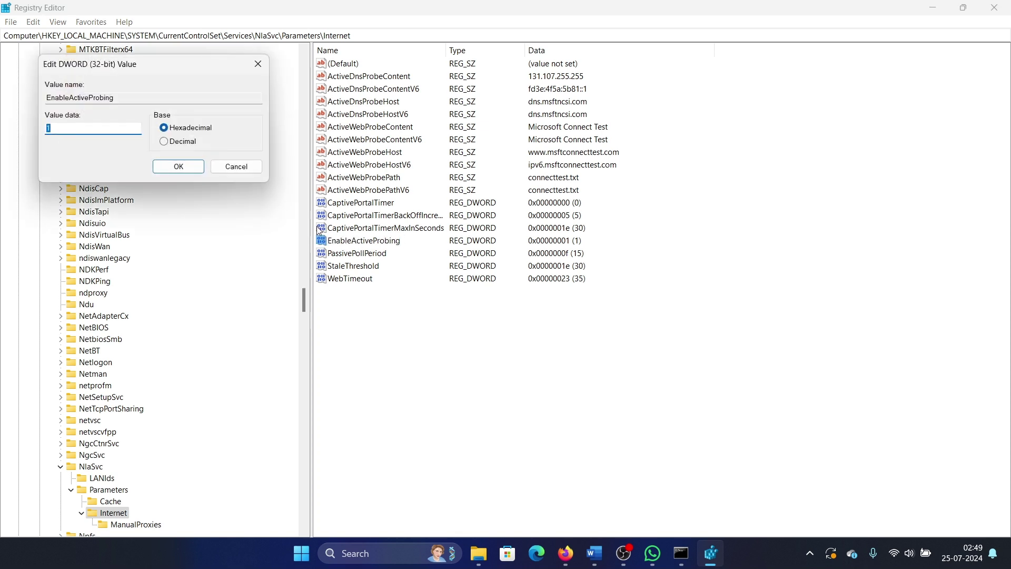
{"action": "type", "text": "0"}
Confirm EnableActiveProbing's new value of 0 and close Registry Editor.
{"action": "left_click", "coordinate": [177, 167]}
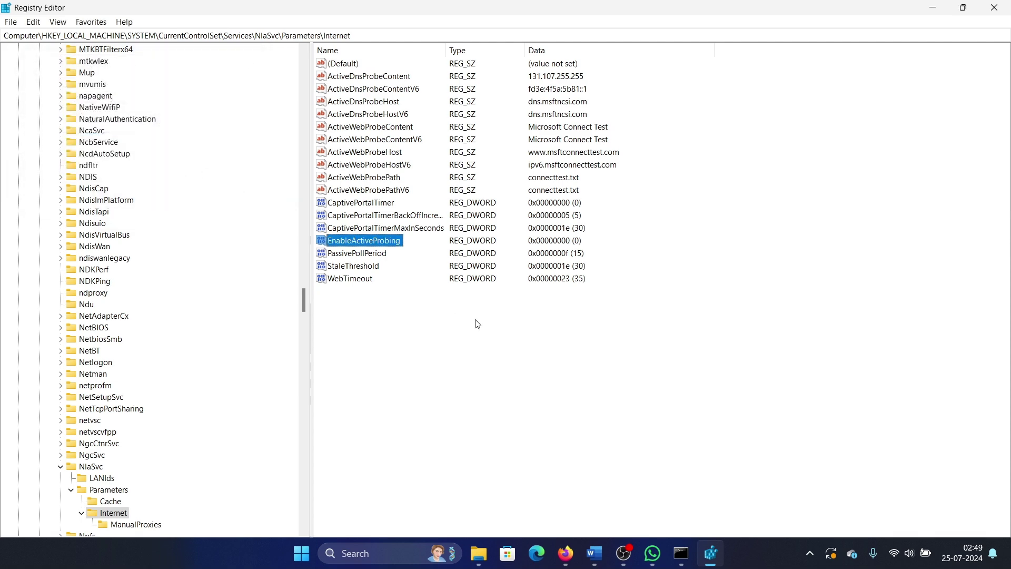
{"action": "left_click", "coordinate": [994, 8]}
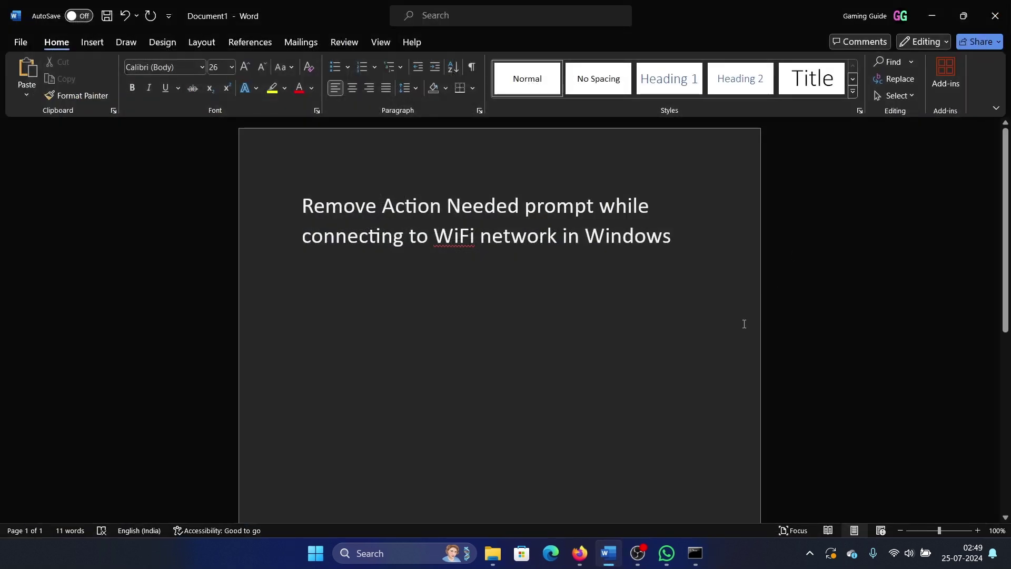